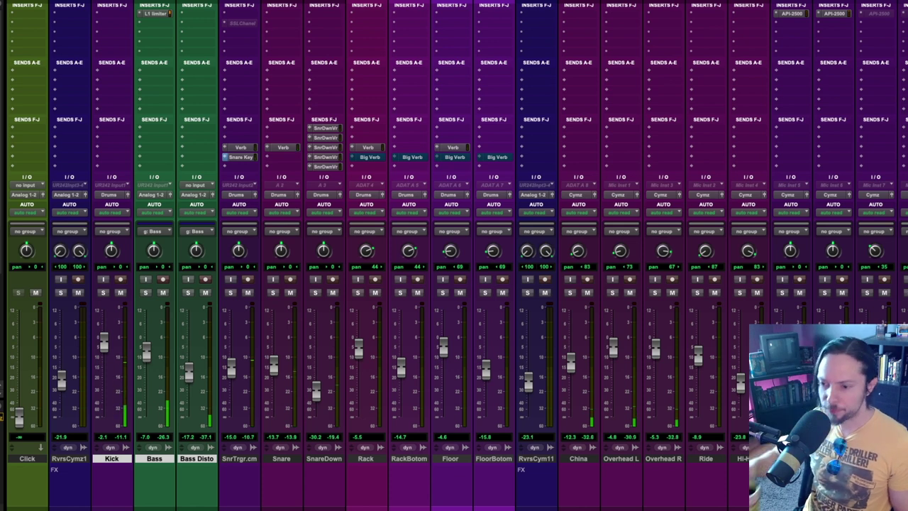
Look over the tracks' clips along the Edit window timeline, then return to the mixer
key(ctrl+equal)
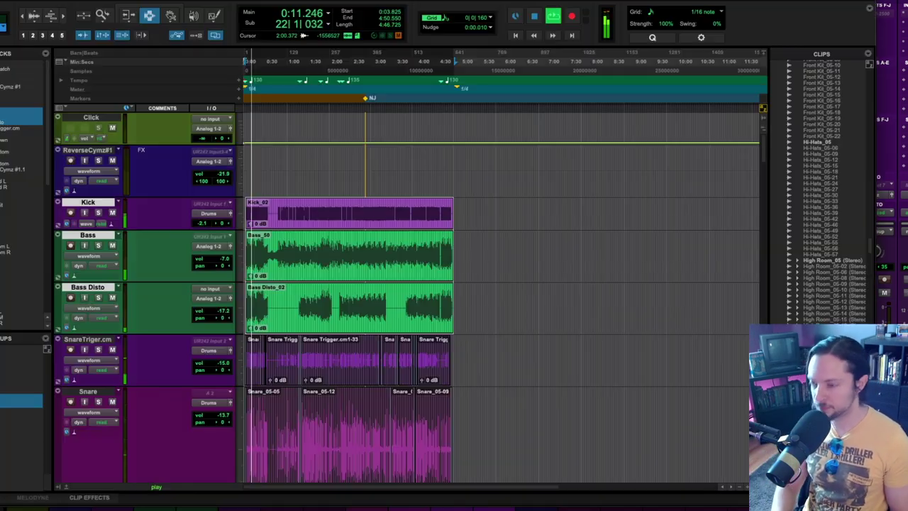
scroll(415, 221, up, 5)
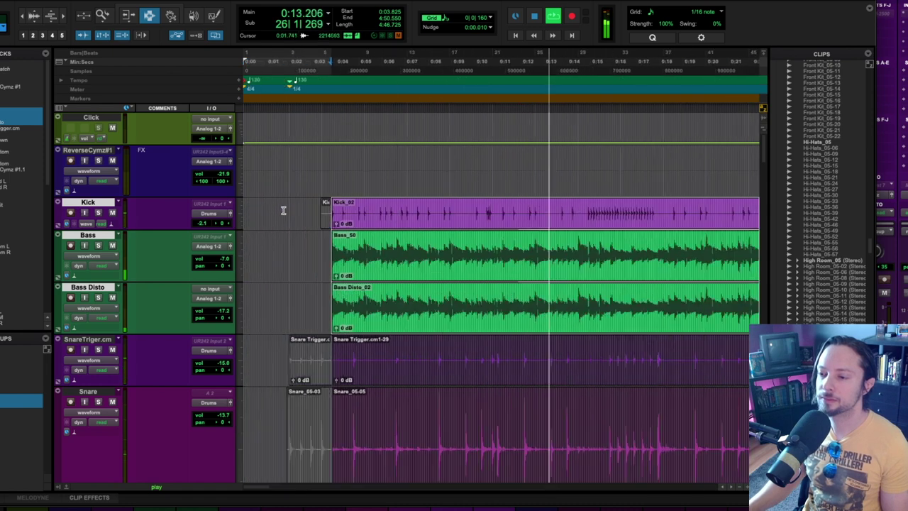
scroll(415, 222, right, 1)
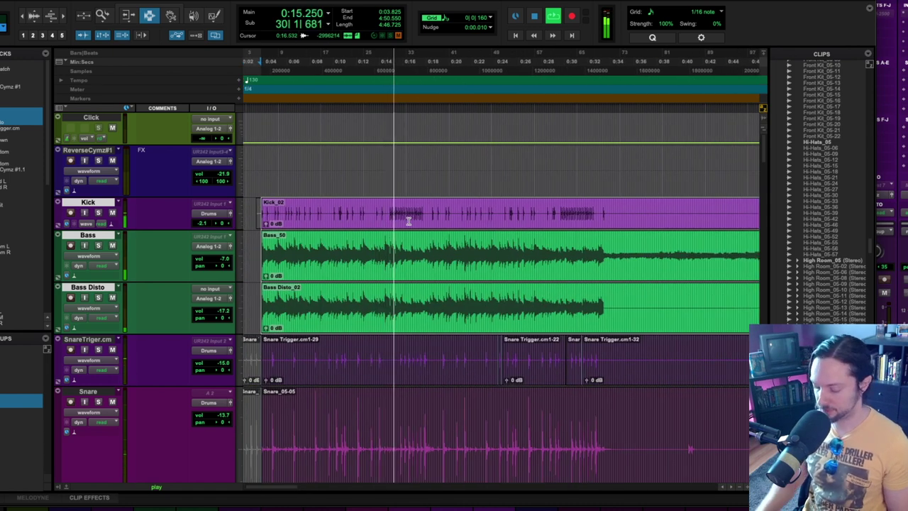
key(ctrl+equal)
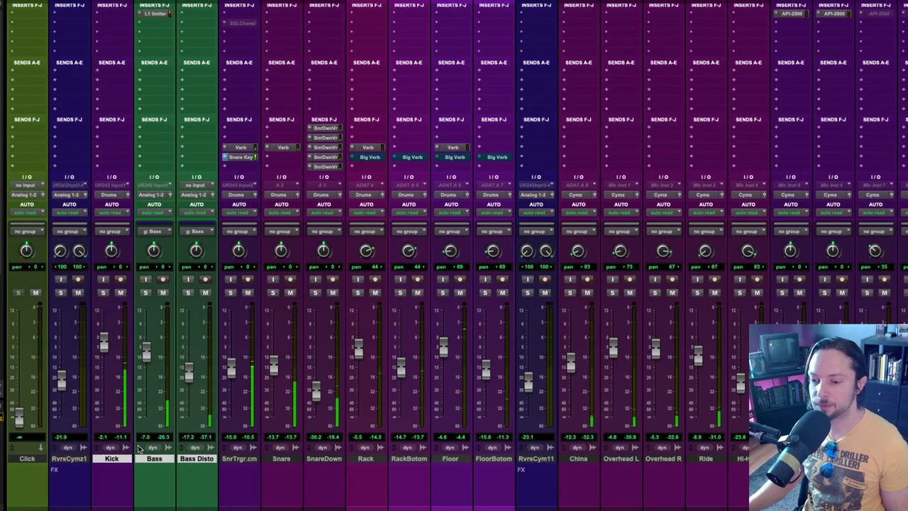
Select the Kick through Bass Disto tracks and solo them
click(114, 459)
shift+click(197, 459)
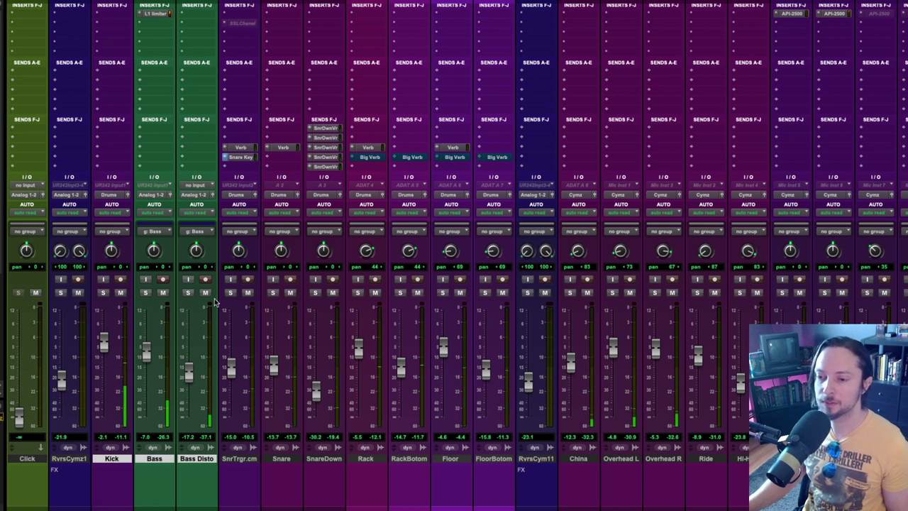
click(188, 293)
Play the soloed Kick, Bass and Bass Disto, stop, and show the mixer's insert plugins
key(ctrl+equal)
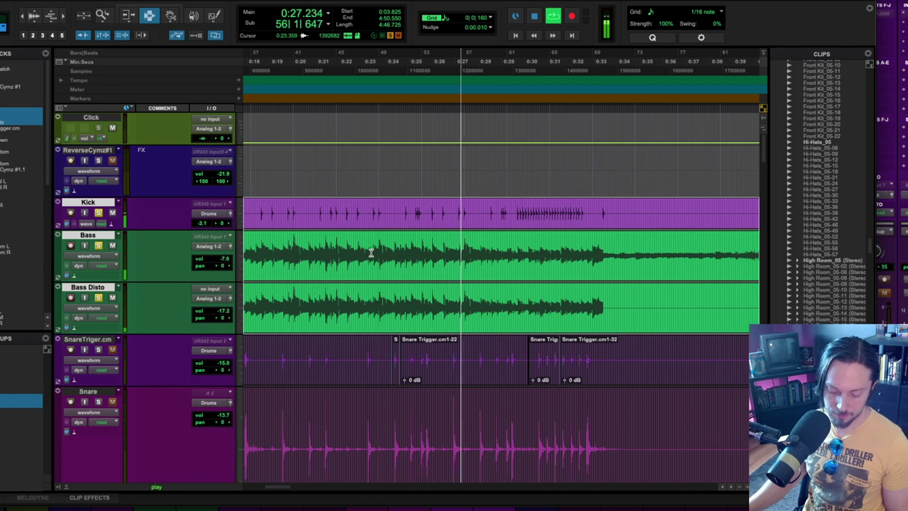
key(r)
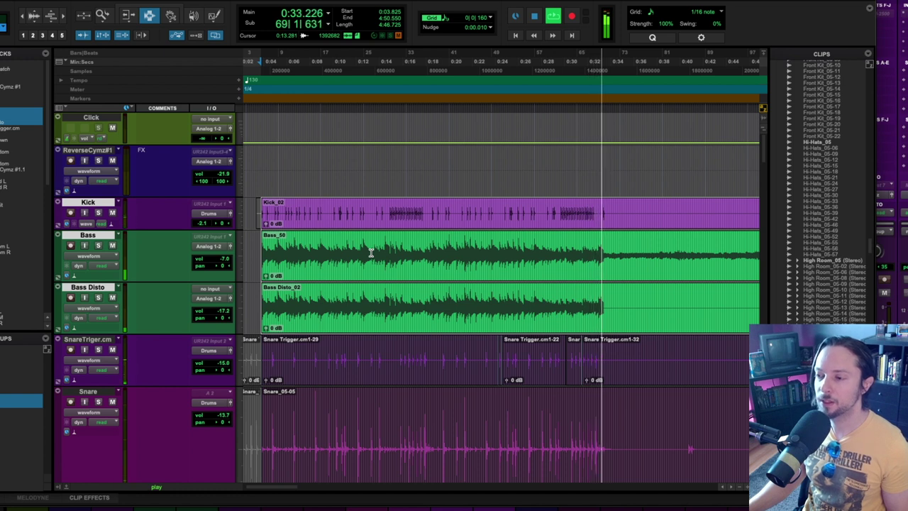
key(space)
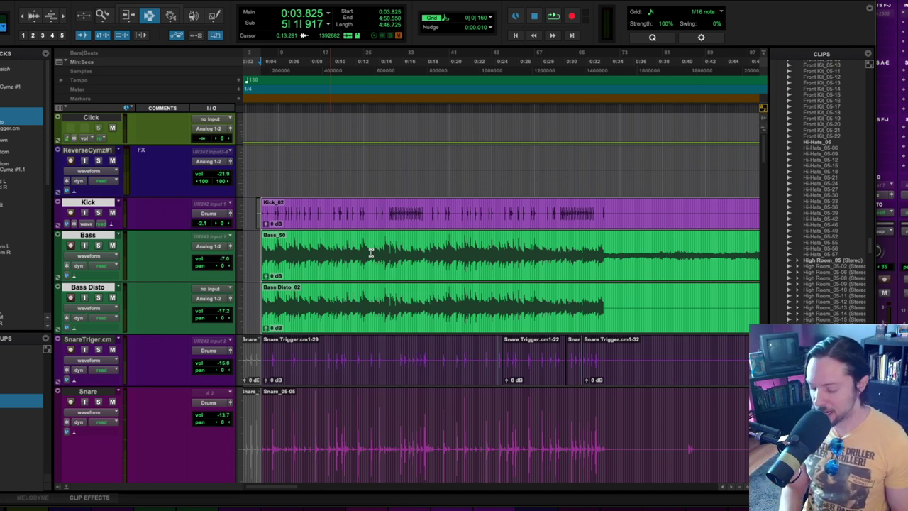
key(super+equal)
scroll(370, 254, up, 5)
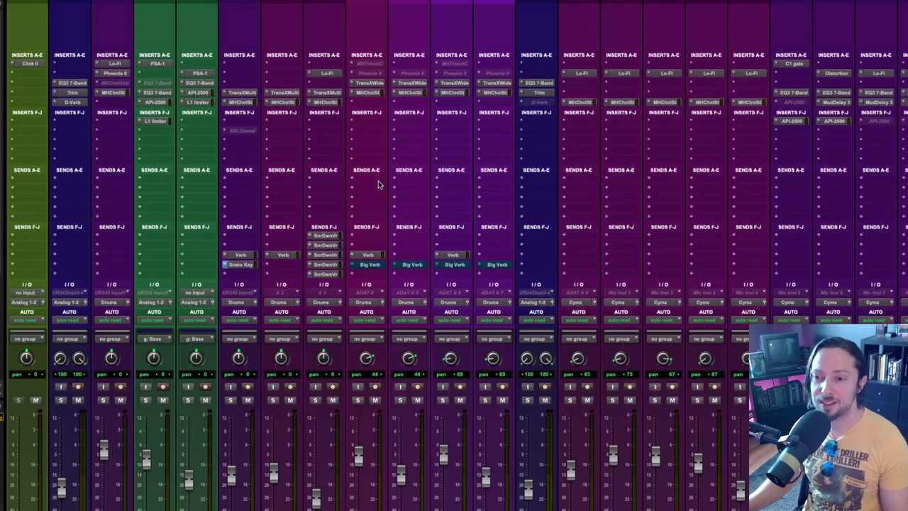
click(122, 92)
drag(297, 97, 205, 46)
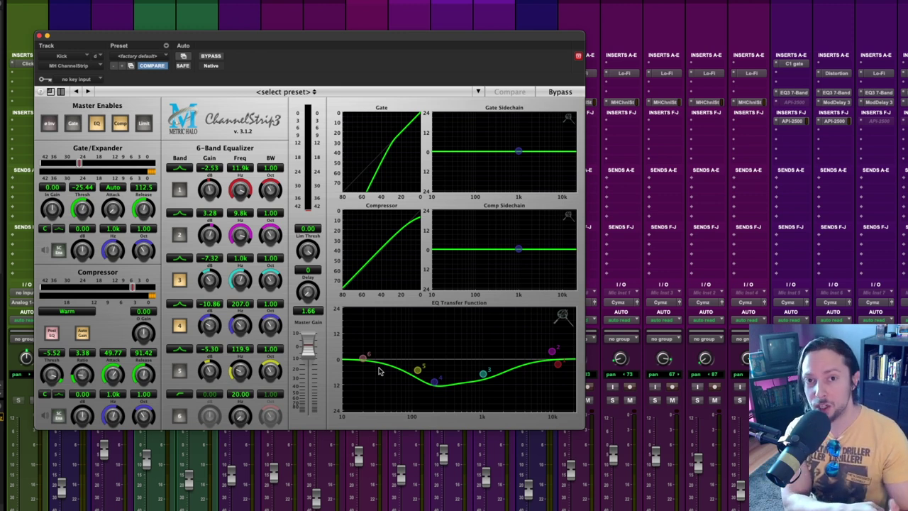
key(super+w)
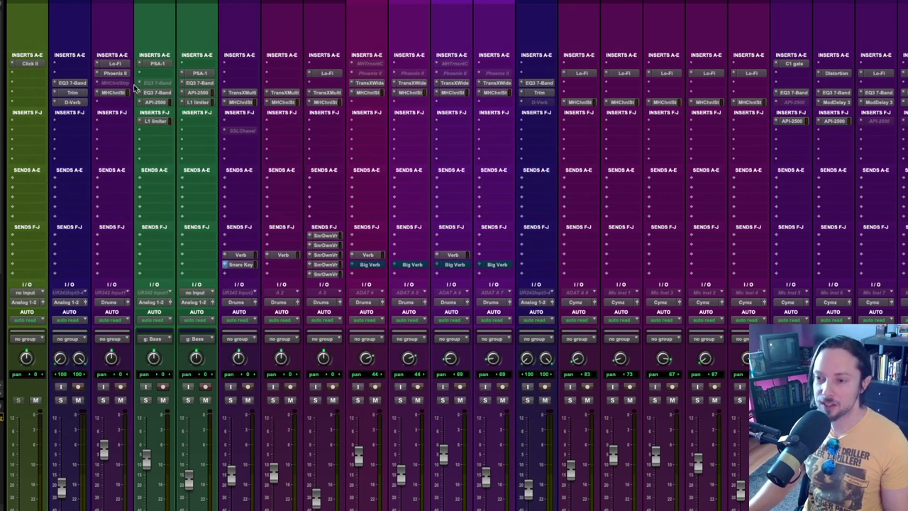
click(165, 93)
drag(191, 43, 280, 115)
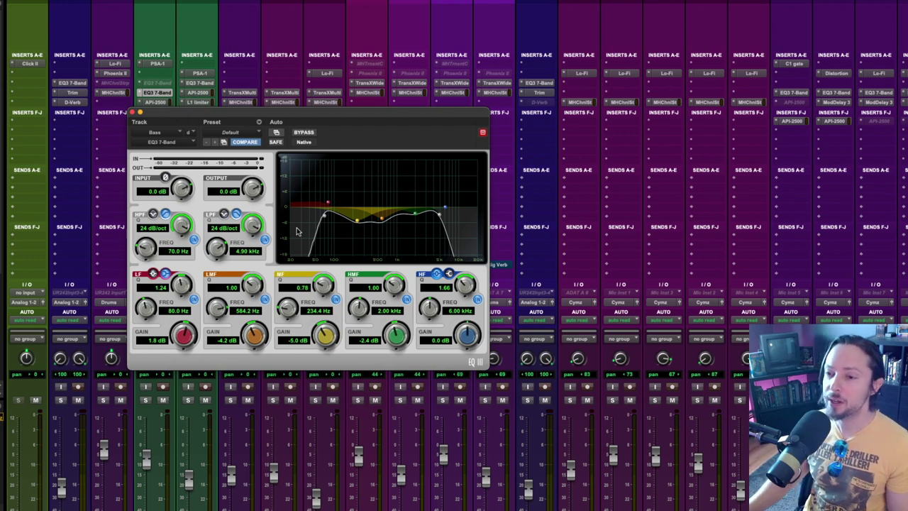
click(138, 113)
scroll(130, 191, down, 5)
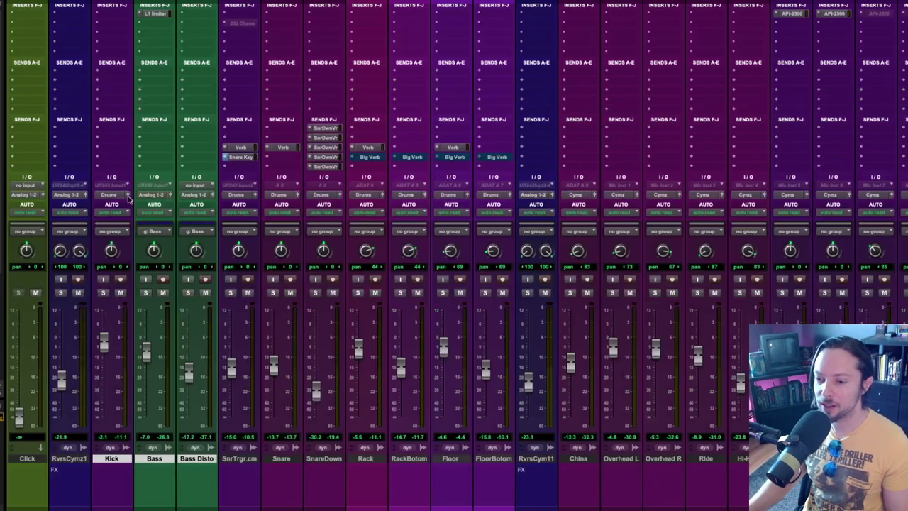
click(104, 292)
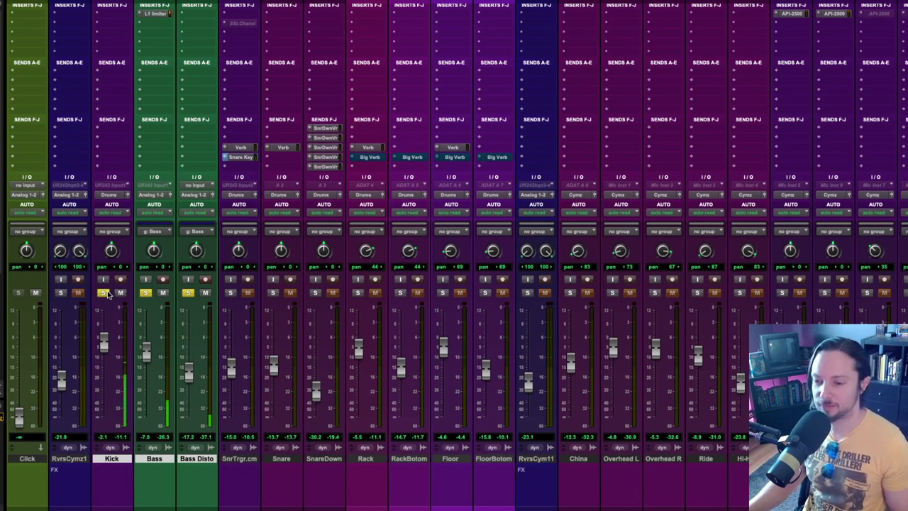
click(107, 293)
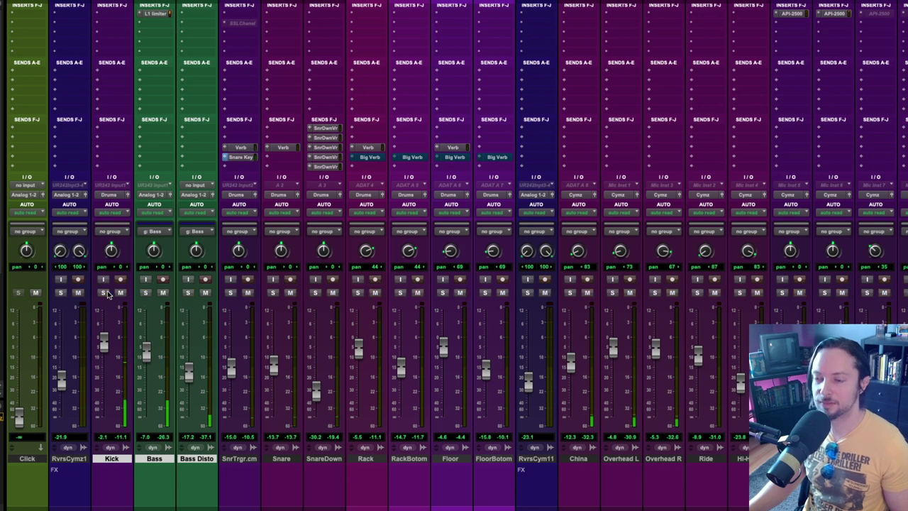
scroll(198, 197, up, 5)
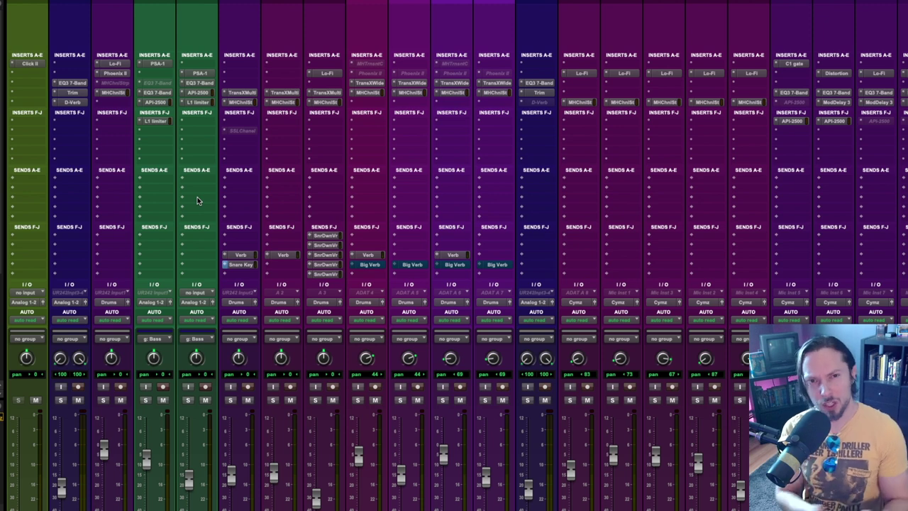
Swap to the alternative Kick MH ChannelStrip and Bass EQ3 7-Band inserts, checking each plugin's settings
ctrl+super+click(111, 93)
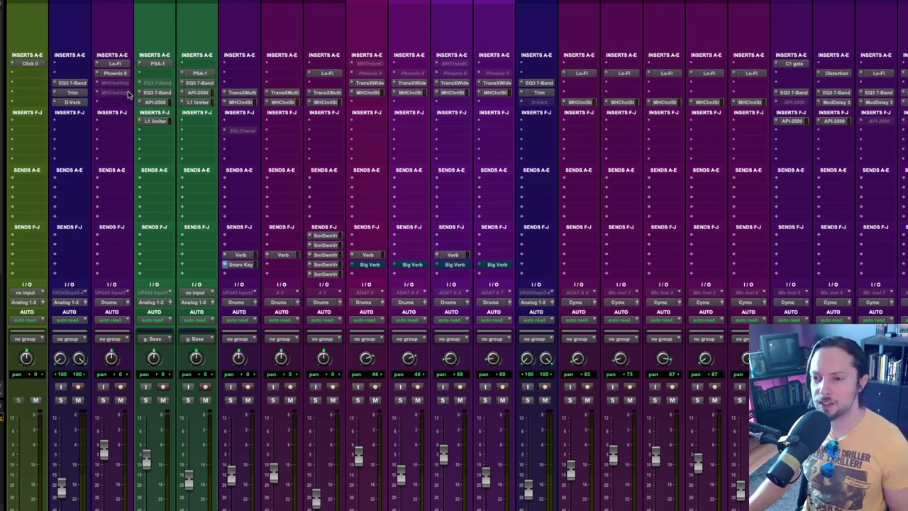
ctrl+super+click(154, 92)
click(124, 83)
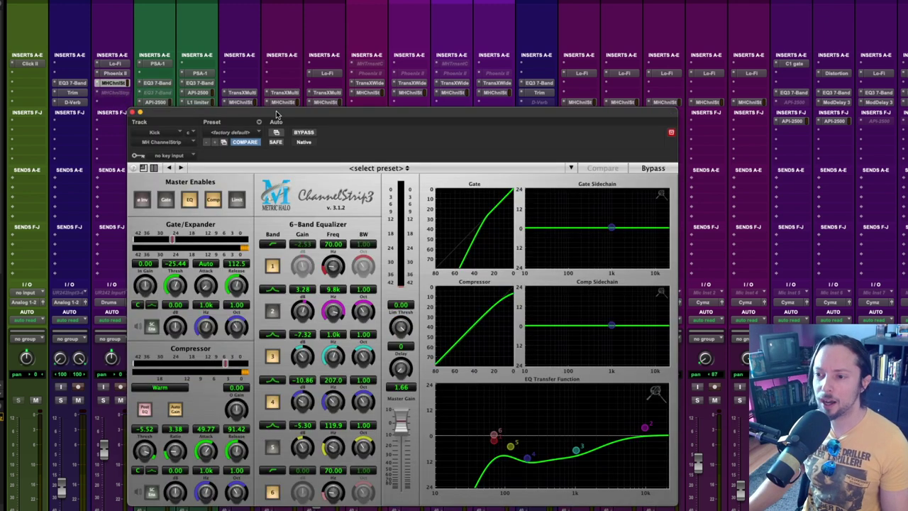
drag(276, 112, 223, 27)
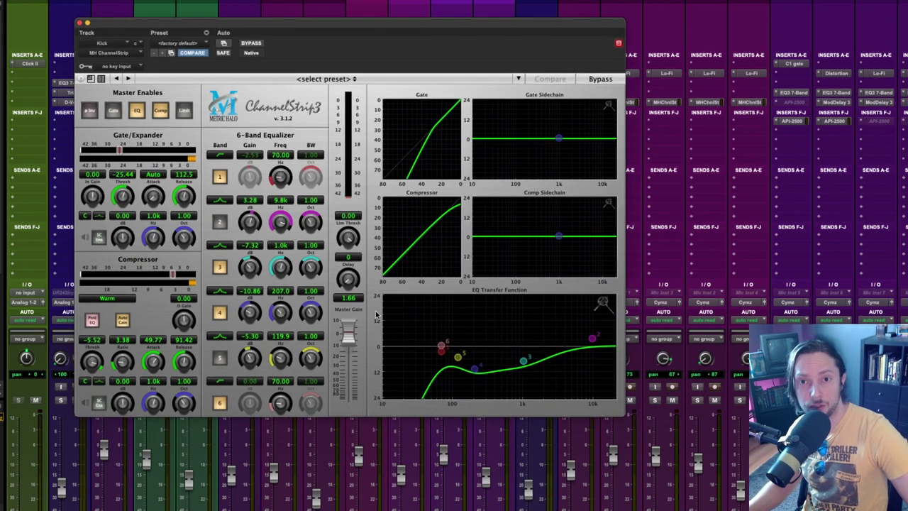
click(80, 24)
click(152, 83)
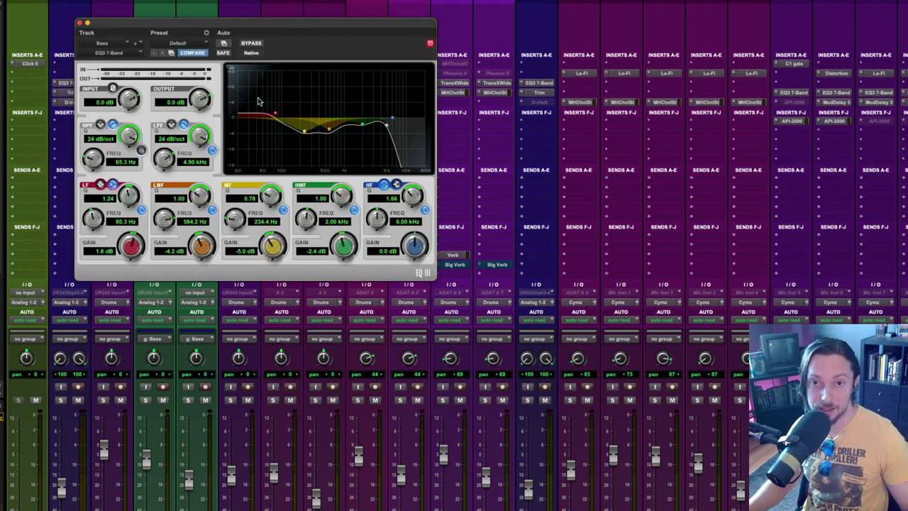
click(80, 23)
scroll(247, 151, down, 3)
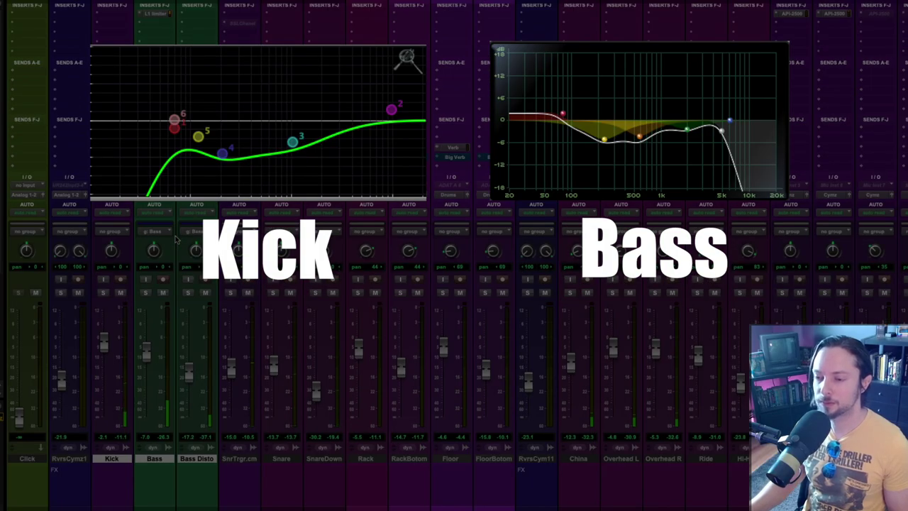
Reopen the Kick's MH ChannelStrip to confirm it now keeps its sub-bass
scroll(176, 240, up, 3)
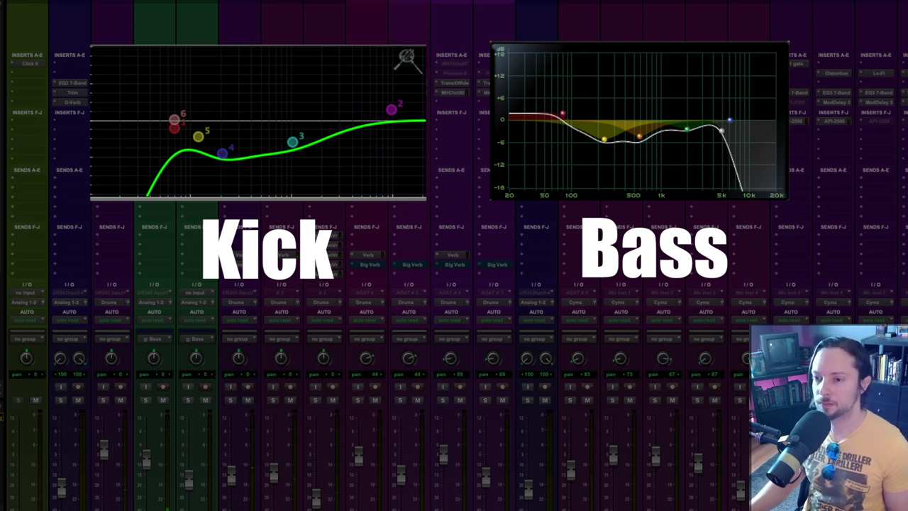
scroll(454, 284, down, 3)
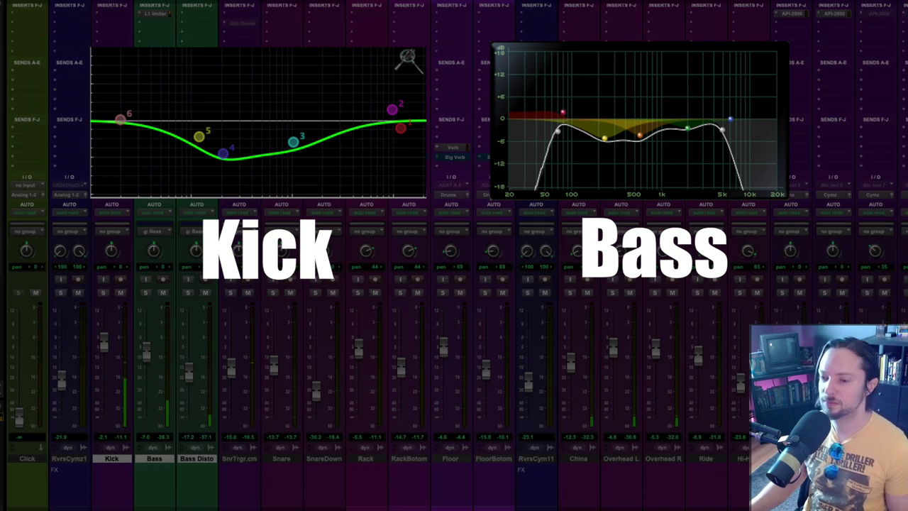
scroll(454, 284, up, 3)
click(111, 75)
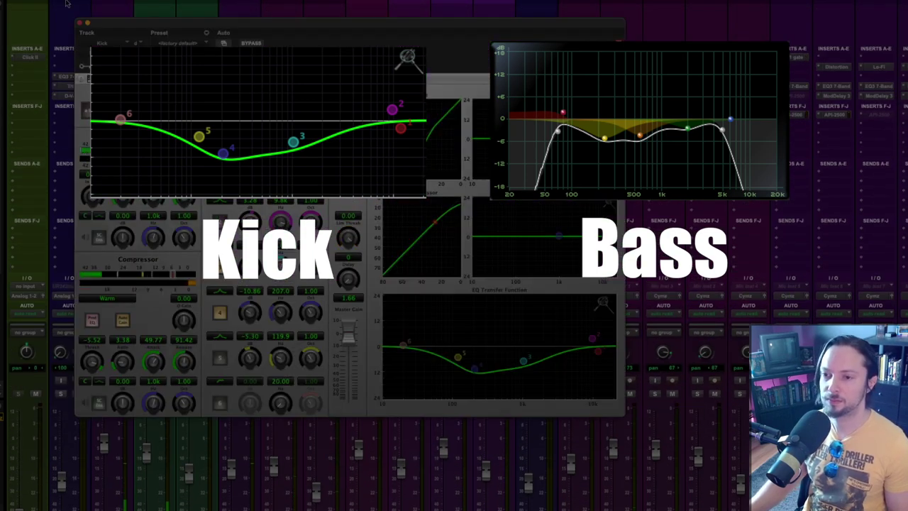